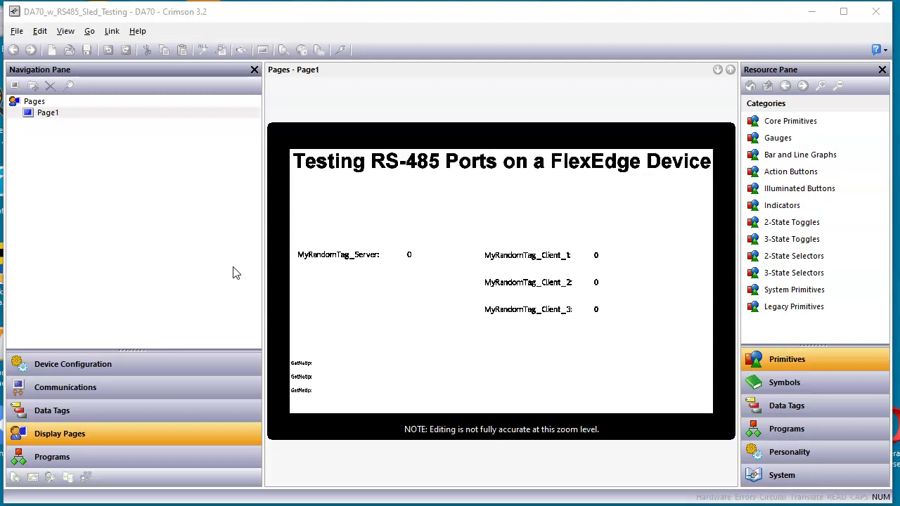
# Step: Check the installed sleds (Dual RS-485 in sled 1), then bring up the Communications page
pyautogui.click(179, 365)
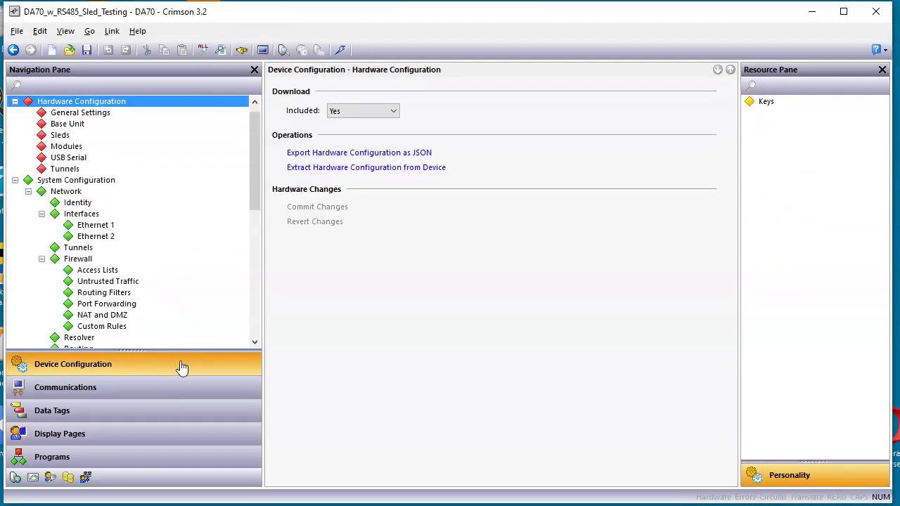
pyautogui.click(73, 136)
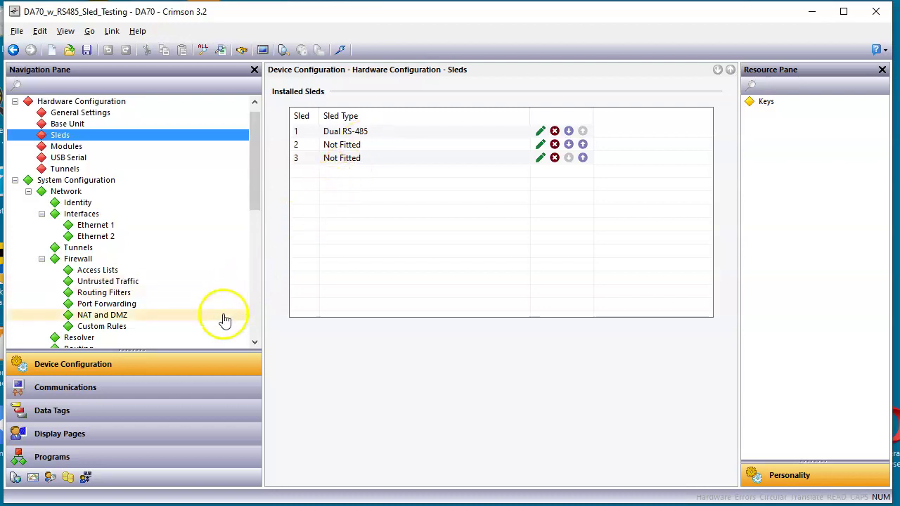
pyautogui.click(180, 389)
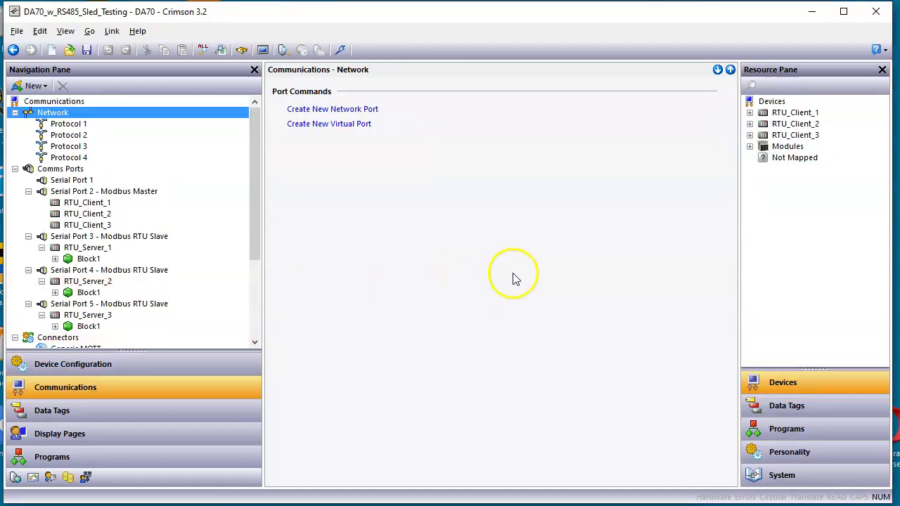
# Step: Review Serial Port 2's Modbus Master settings, then show RTU_Client_1's settings with drop number 1
pyautogui.moveTo(668, 331)
pyautogui.mouseDown()
pyautogui.moveTo(604, 295)
pyautogui.moveTo(191, 177)
pyautogui.moveTo(190, 194)
pyautogui.moveTo(162, 195)
pyautogui.mouseUp()
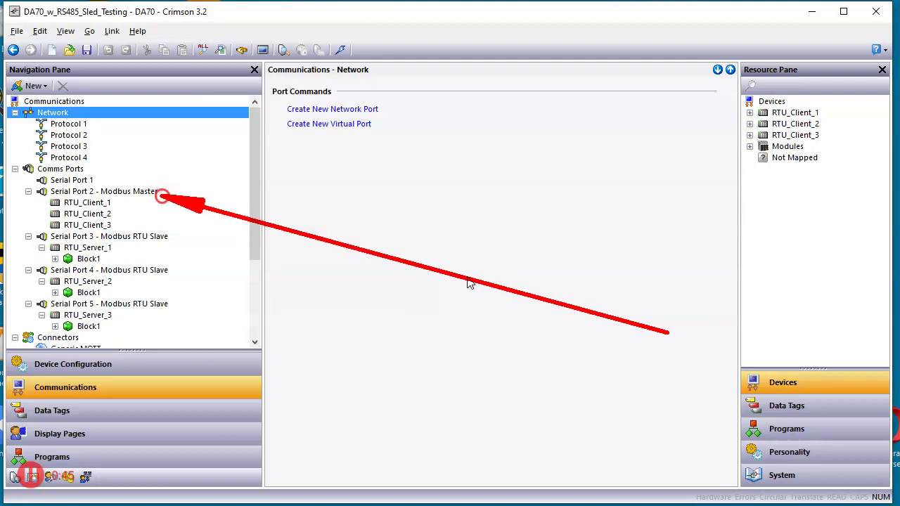
pyautogui.press('Escape')
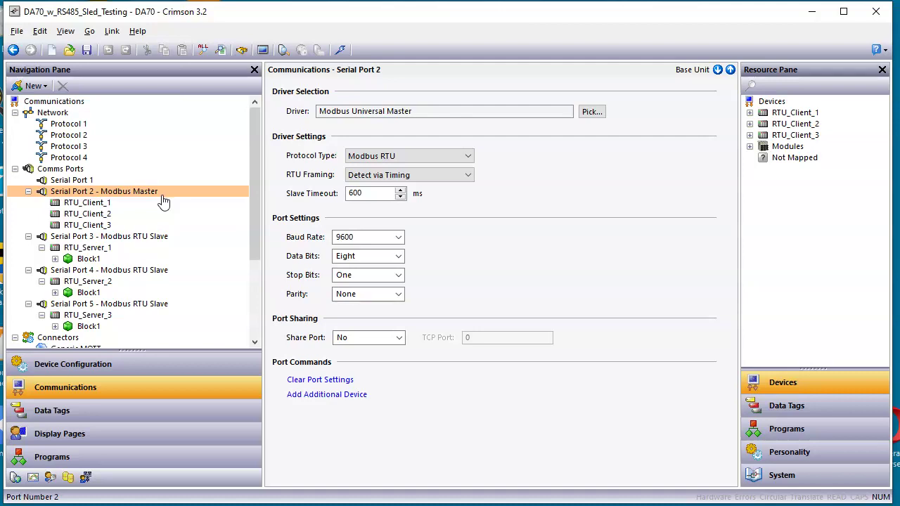
pyautogui.click(120, 204)
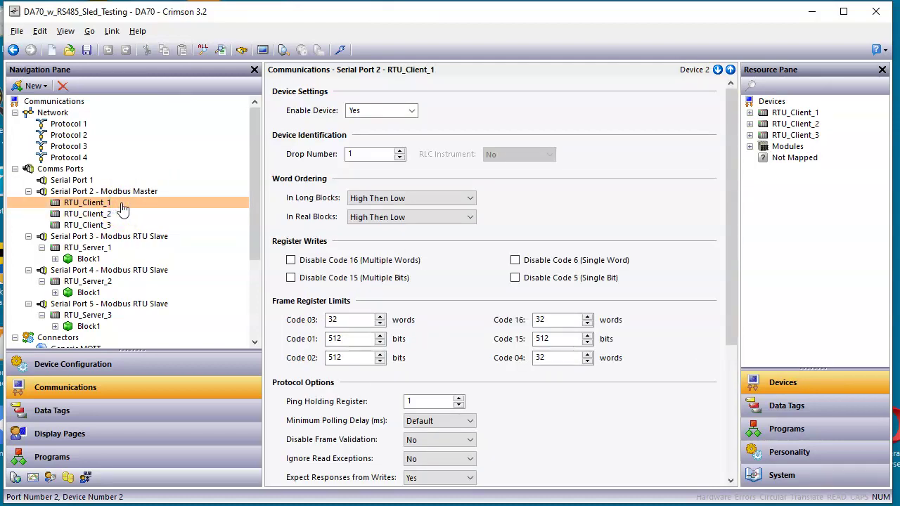
# Step: View RTU_Client_2 and RTU_Client_3 device settings, confirming drop numbers 2 and 3
pyautogui.click(132, 206)
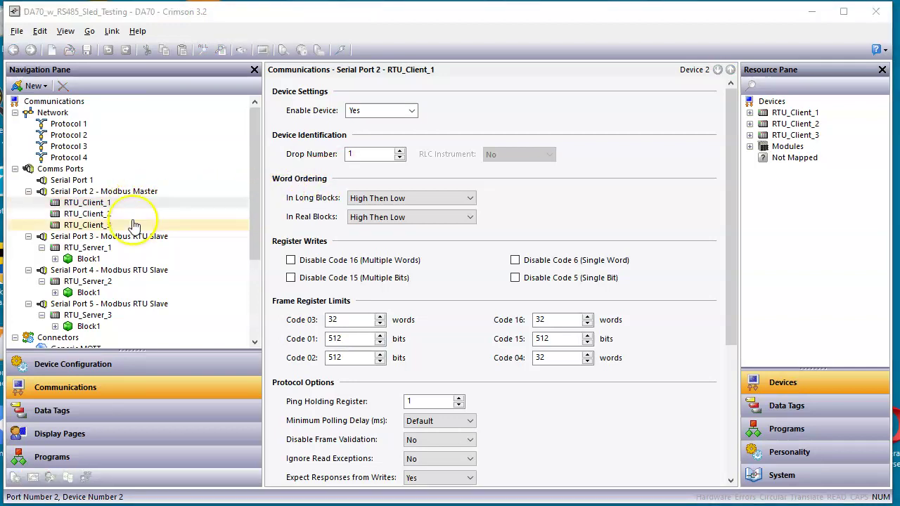
pyautogui.click(132, 215)
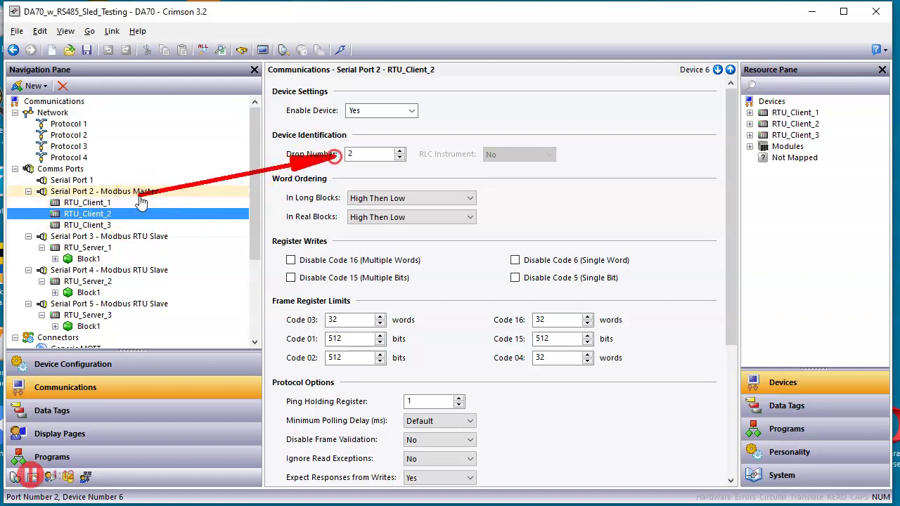
pyautogui.click(118, 226)
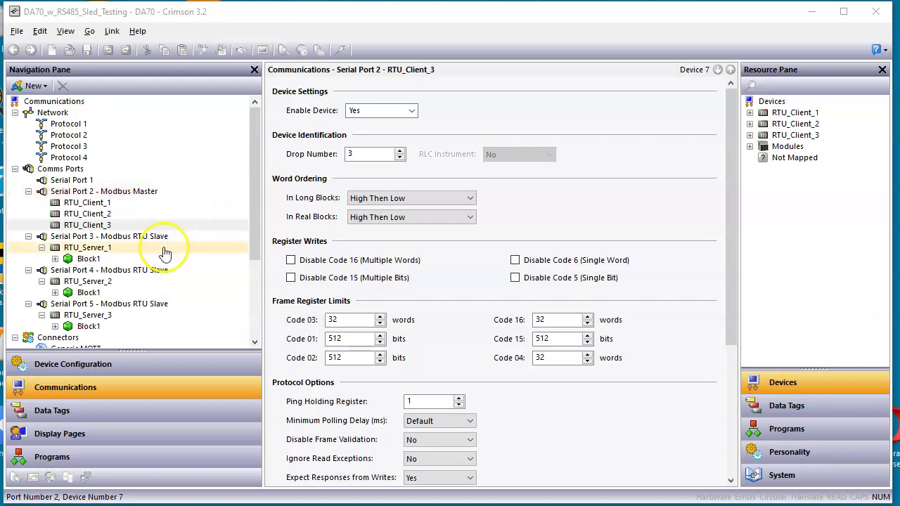
# Step: Show Serial Port 3 and RTU_Server_1, expanding Block1 to reveal 400001 mapped to MyRandomTag_Server
pyautogui.click(159, 237)
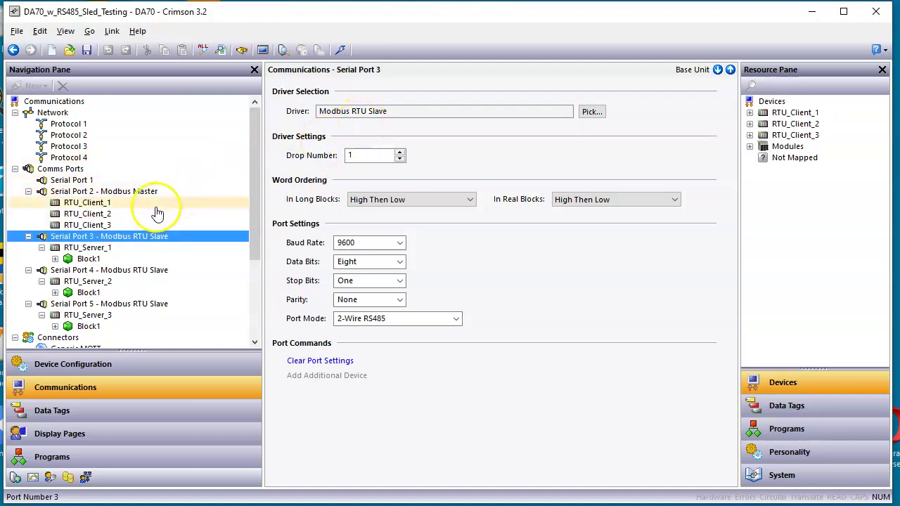
pyautogui.click(102, 249)
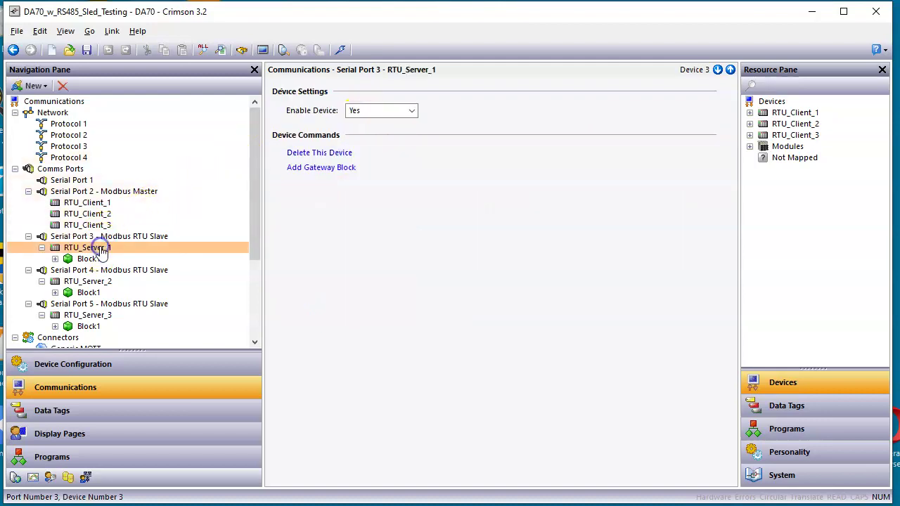
pyautogui.click(81, 253)
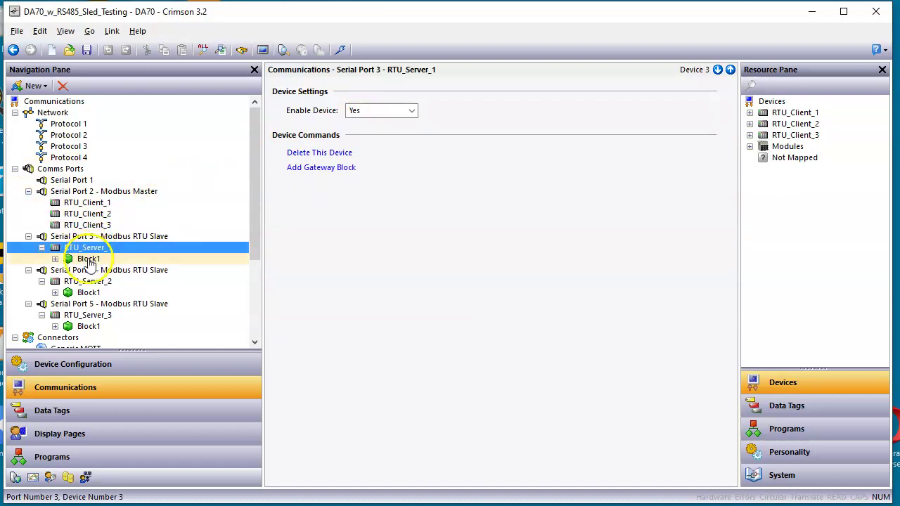
pyautogui.click(55, 259)
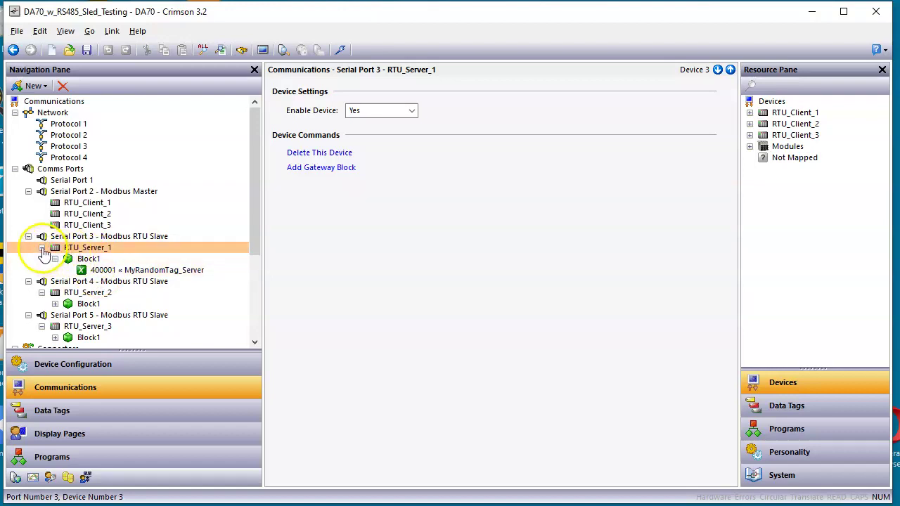
pyautogui.click(42, 248)
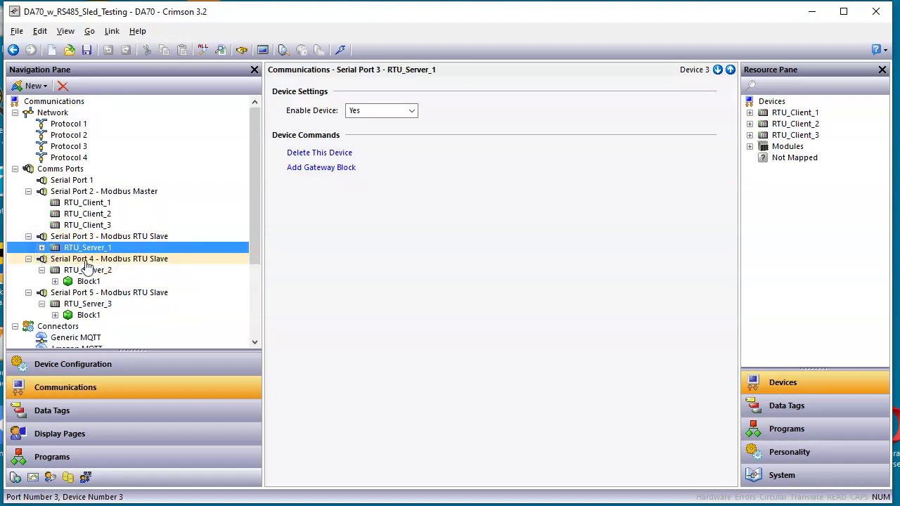
pyautogui.click(41, 248)
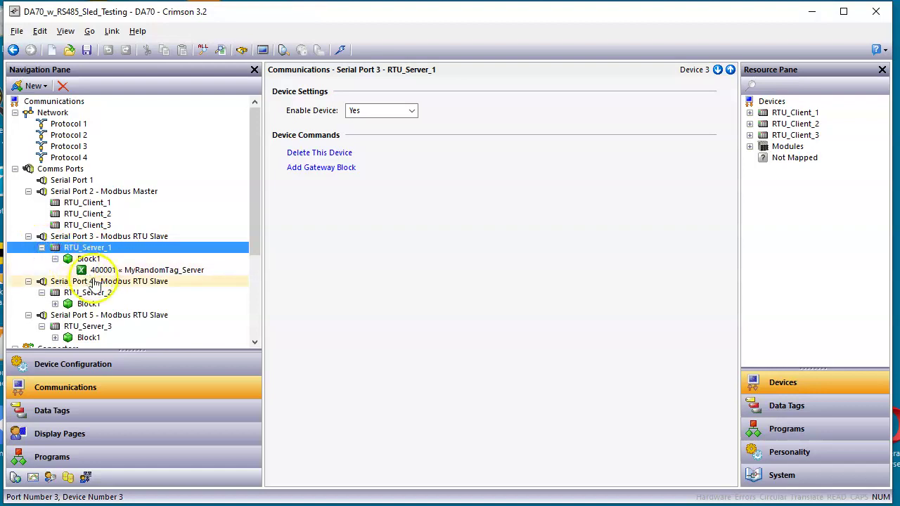
pyautogui.click(55, 259)
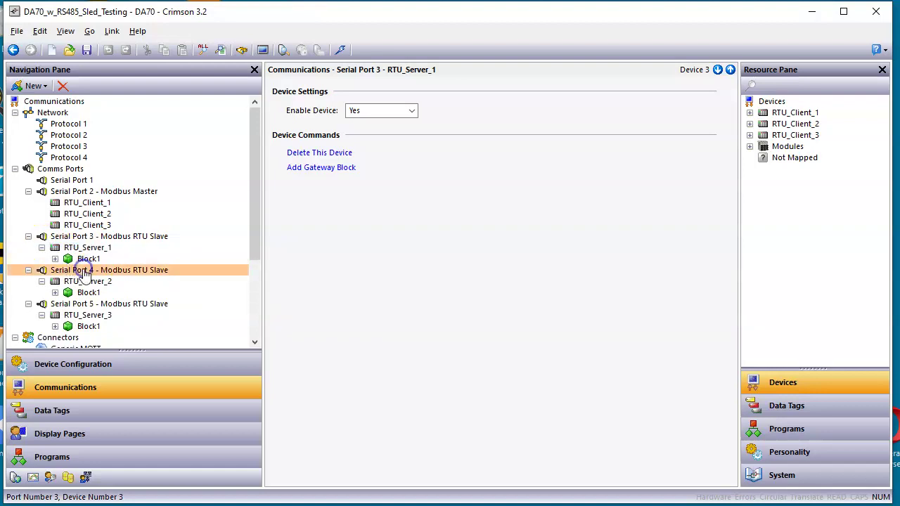
# Step: Review the drop-number settings of slave Serial Ports 4, 3 and 5
pyautogui.click(83, 273)
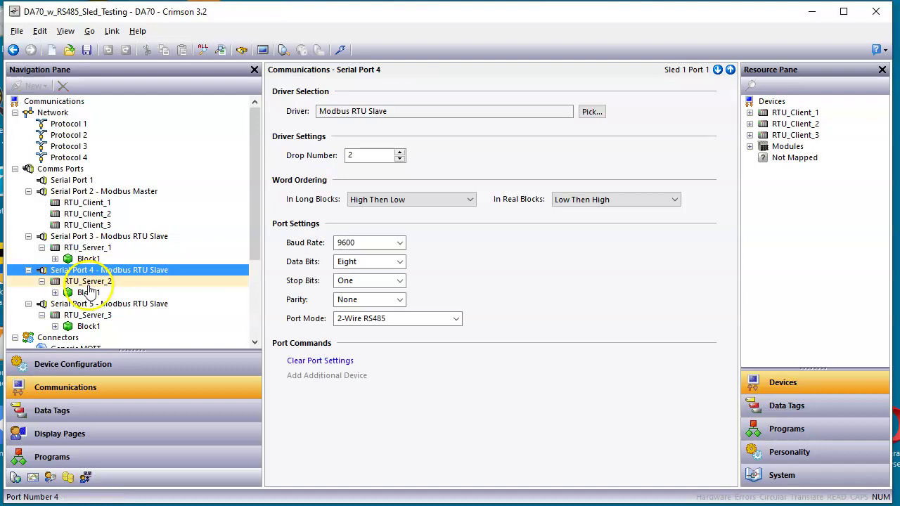
pyautogui.moveTo(117, 279)
pyautogui.mouseDown()
pyautogui.moveTo(243, 246)
pyautogui.moveTo(350, 153)
pyautogui.mouseUp()
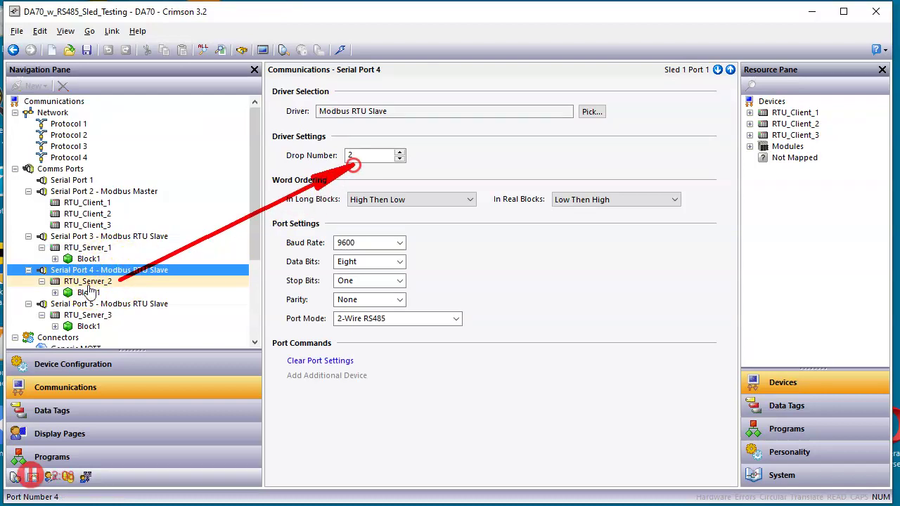
pyautogui.rightClick(349, 156)
pyautogui.click(126, 251)
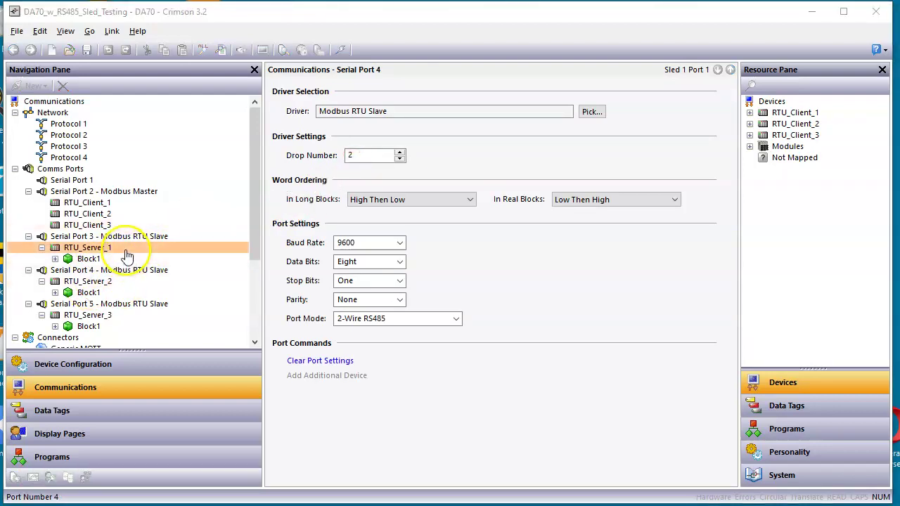
pyautogui.click(130, 237)
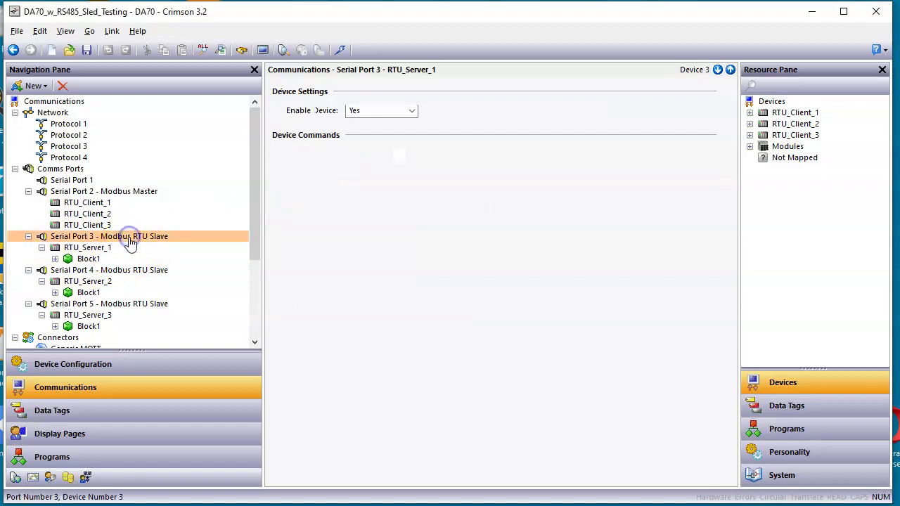
pyautogui.moveTo(130, 239); pyautogui.dragTo(337, 169)
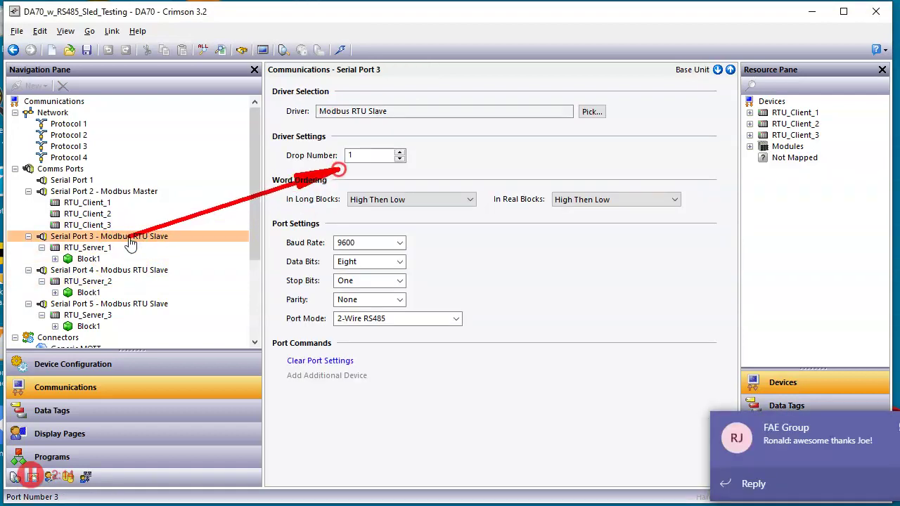
pyautogui.click(864, 425)
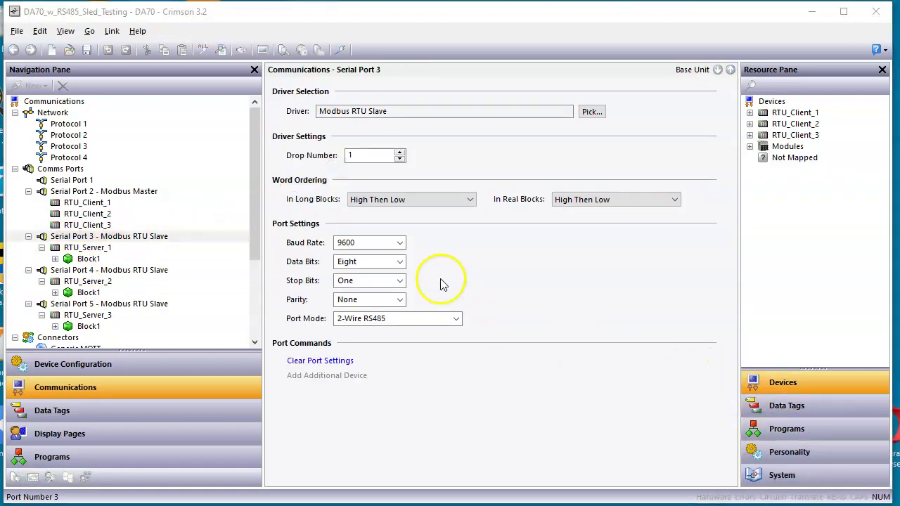
pyautogui.click(103, 308)
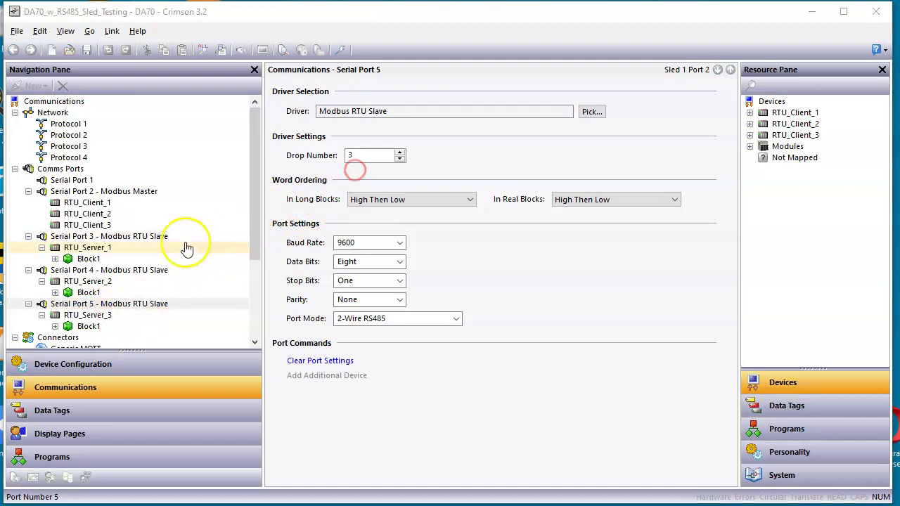
# Step: Expand Block1 under RTU_Server_1, 2 and 3 to show each 400001 mapping
pyautogui.click(55, 259)
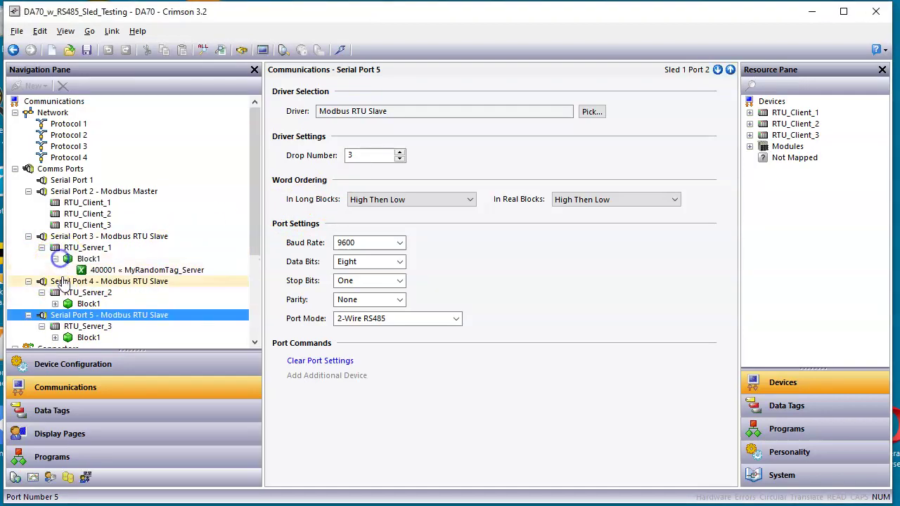
pyautogui.click(55, 304)
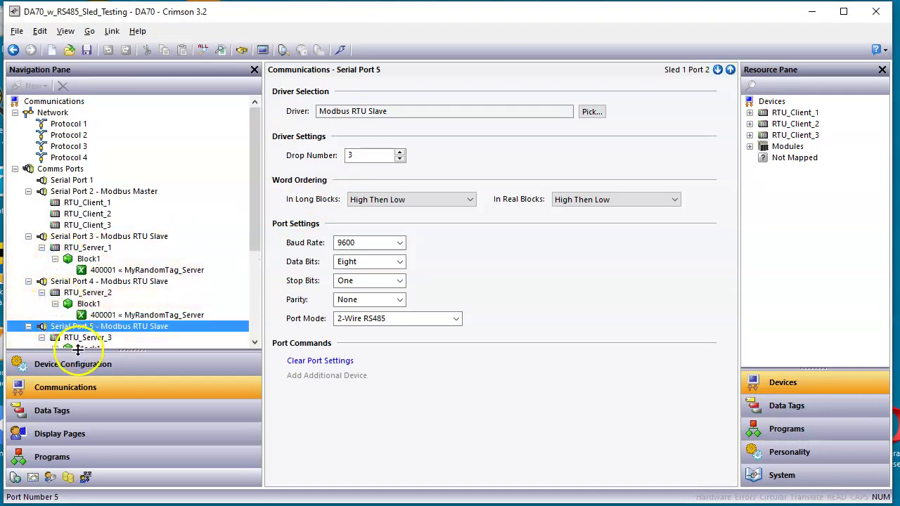
pyautogui.moveTo(76, 360); pyautogui.dragTo(77, 401)
pyautogui.click(55, 349)
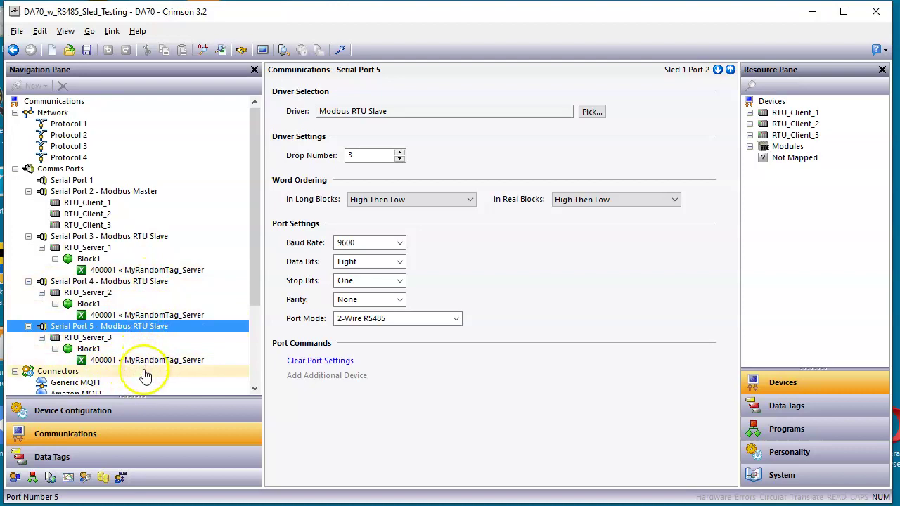
pyautogui.moveTo(130, 396); pyautogui.dragTo(131, 373)
# Step: Check MyRandomTag_Client_1, _2 and _3 sources, each reading 400001 from its own RTU client
pyautogui.click(118, 434)
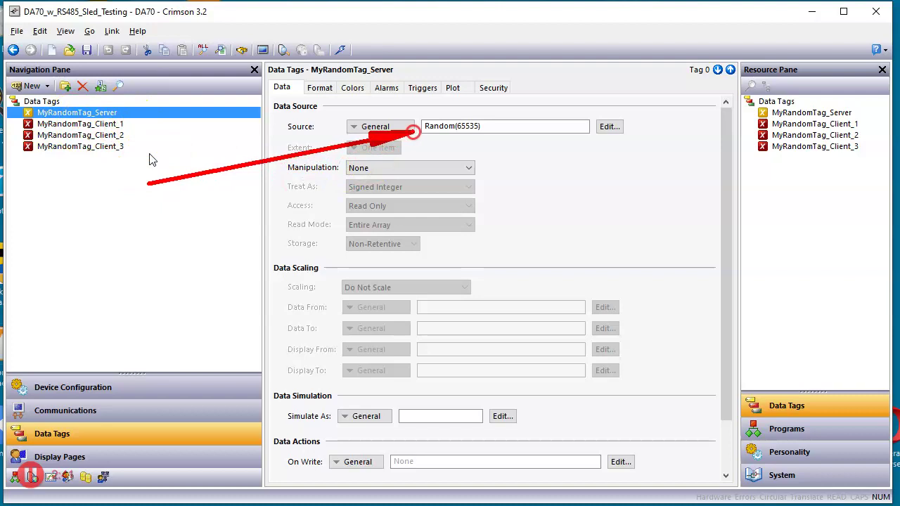
pyautogui.click(404, 127)
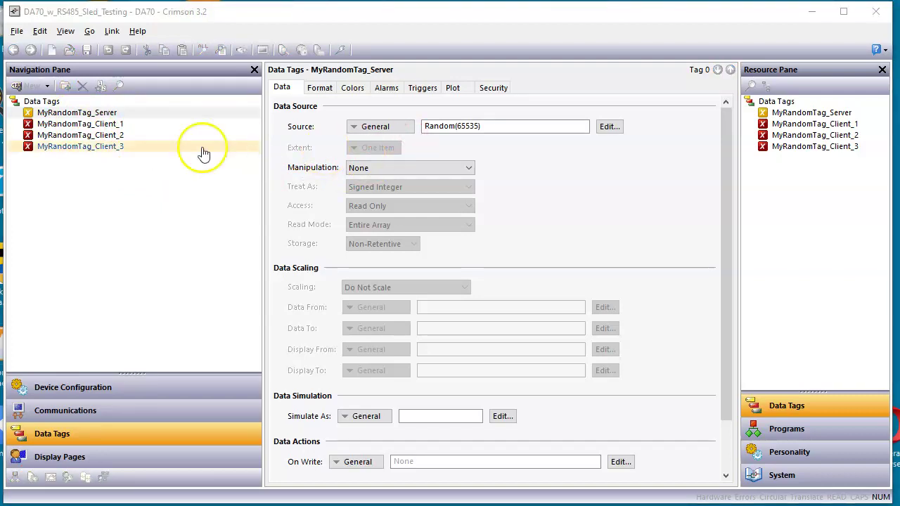
pyautogui.click(143, 128)
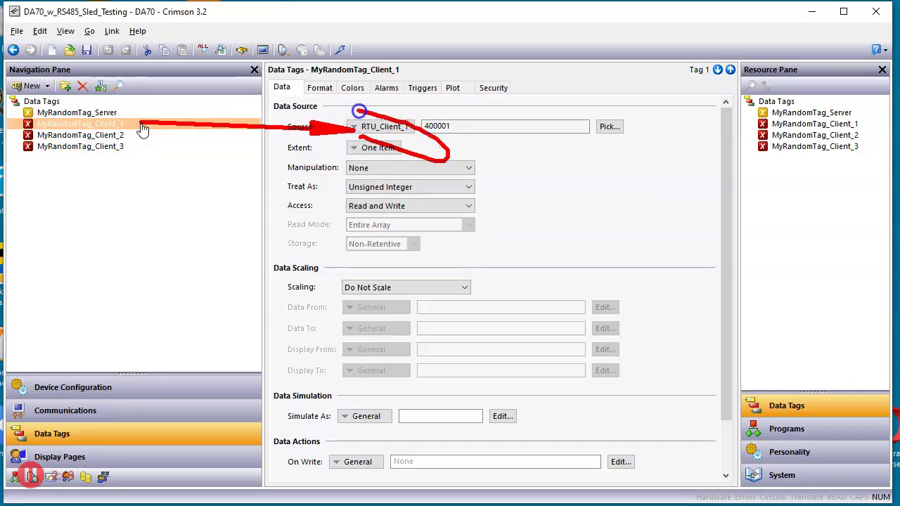
pyautogui.click(371, 141)
pyautogui.click(146, 135)
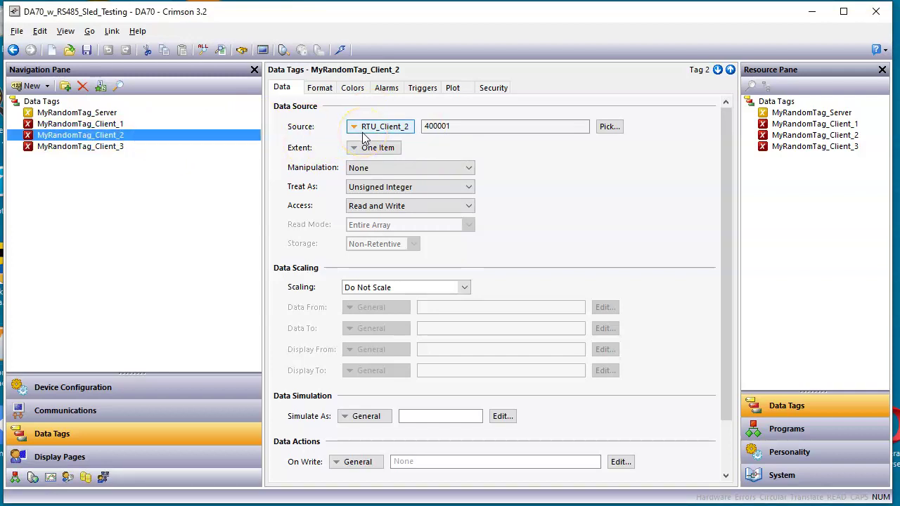
pyautogui.click(149, 146)
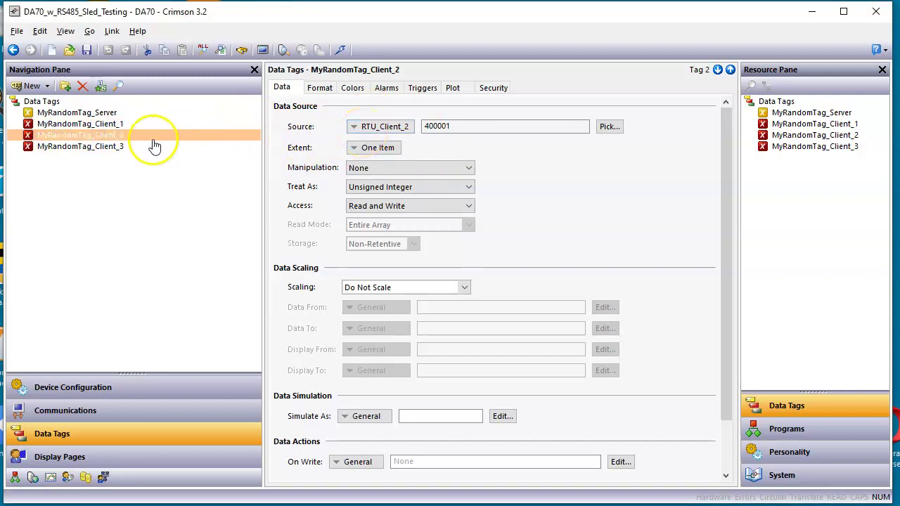
pyautogui.click(402, 134)
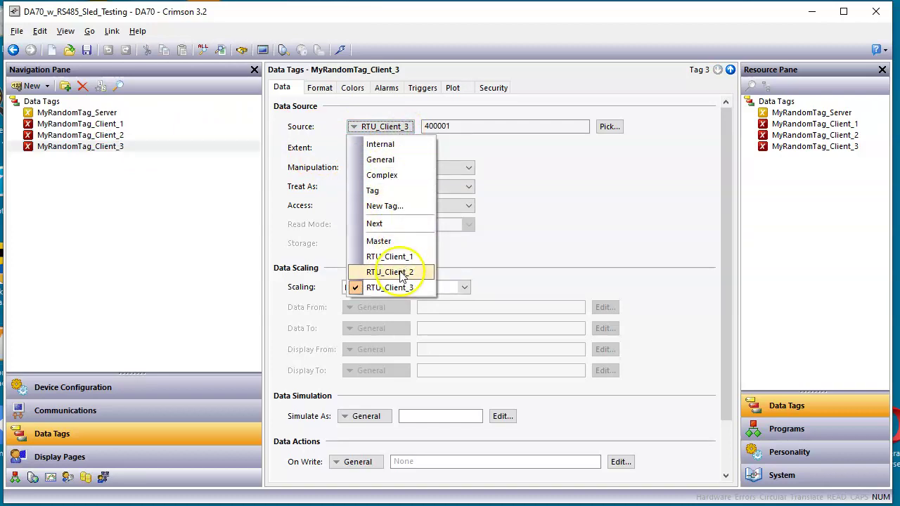
pyautogui.click(553, 206)
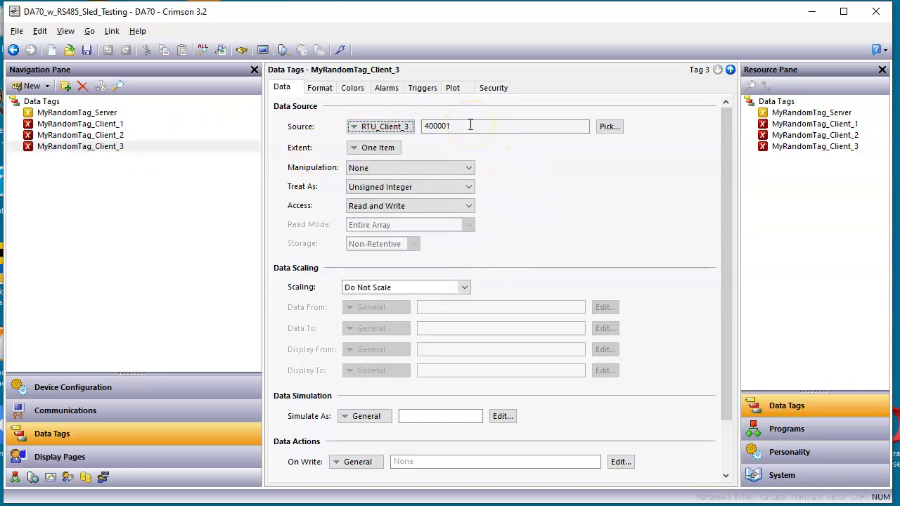
# Step: Show Page1 at full zoom in the page editor, then download the project to the DA70
pyautogui.click(161, 458)
pyautogui.click(482, 370)
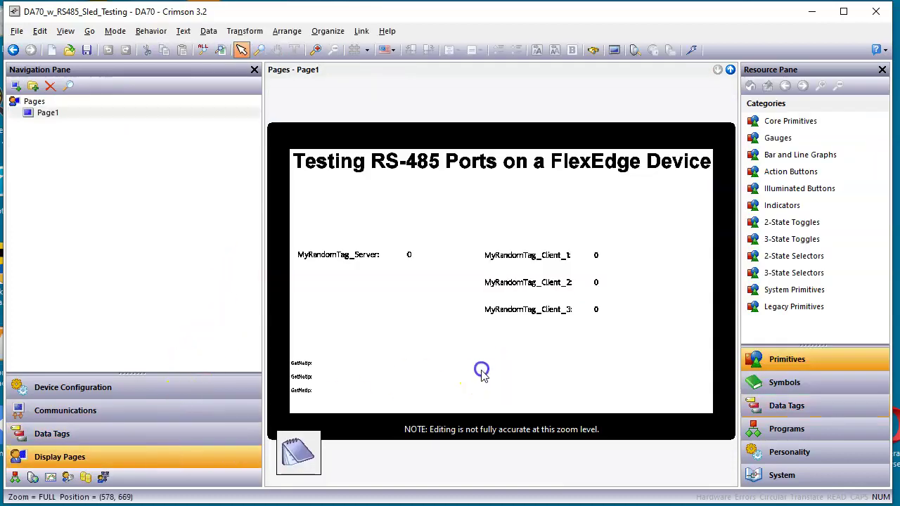
pyautogui.click(482, 370)
pyautogui.click(490, 361)
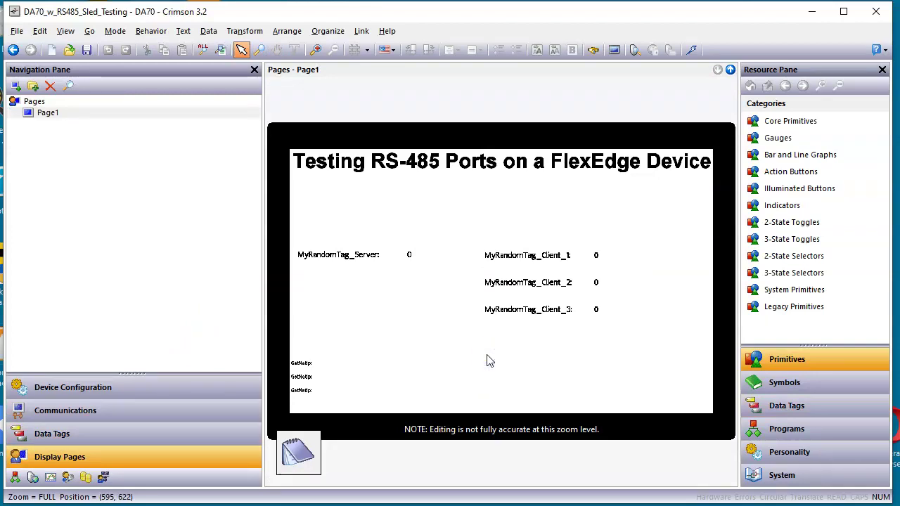
pyautogui.click(692, 51)
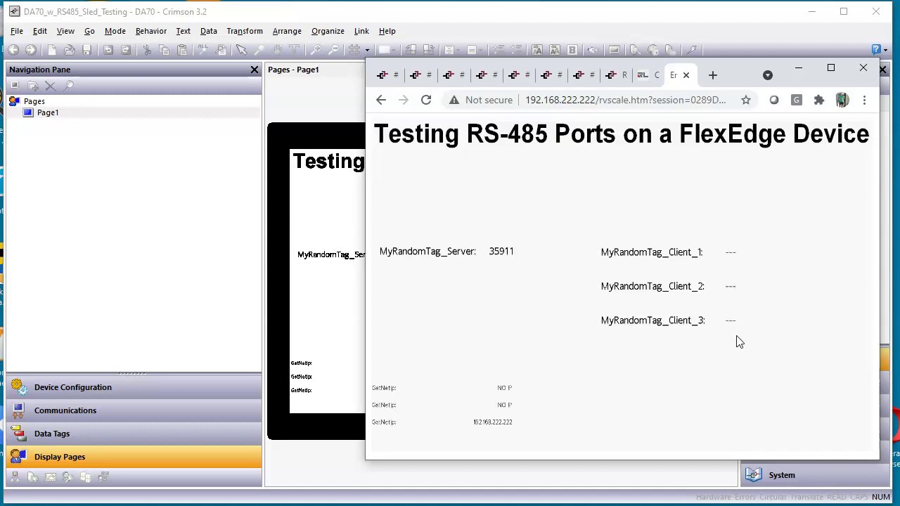
# Step: Watch the DA70 web page until MyRandomTag_Client_3 shows live values, then return to Crimson
pyautogui.click(798, 266)
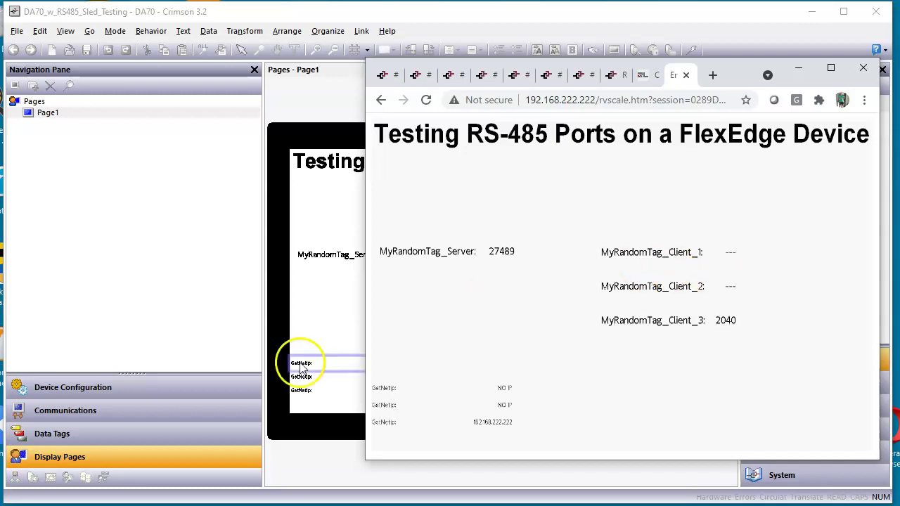
# Step: Go to Communications and select Serial Port 3's Block1 400001 row
pyautogui.click(137, 412)
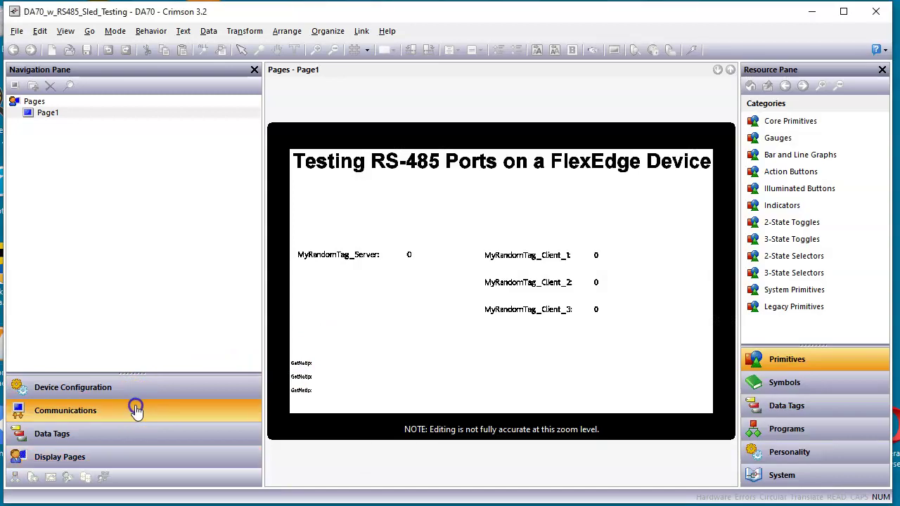
pyautogui.click(137, 412)
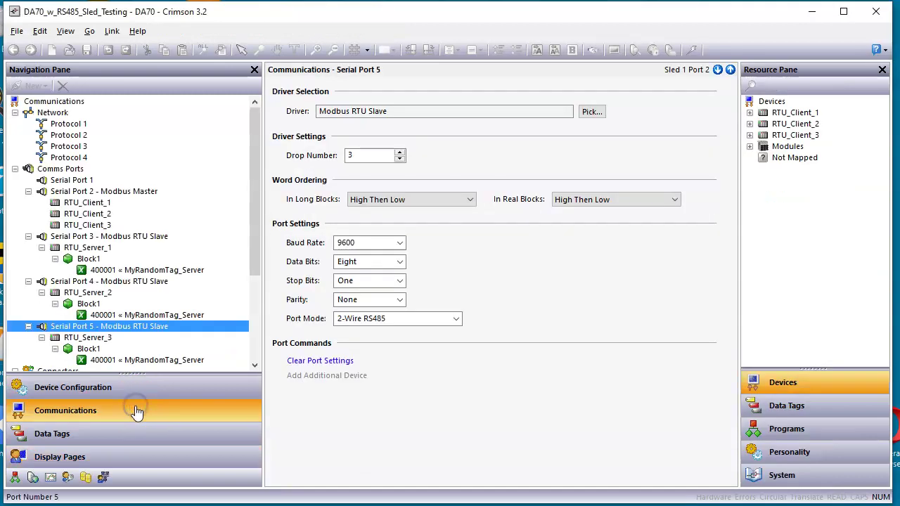
pyautogui.click(95, 258)
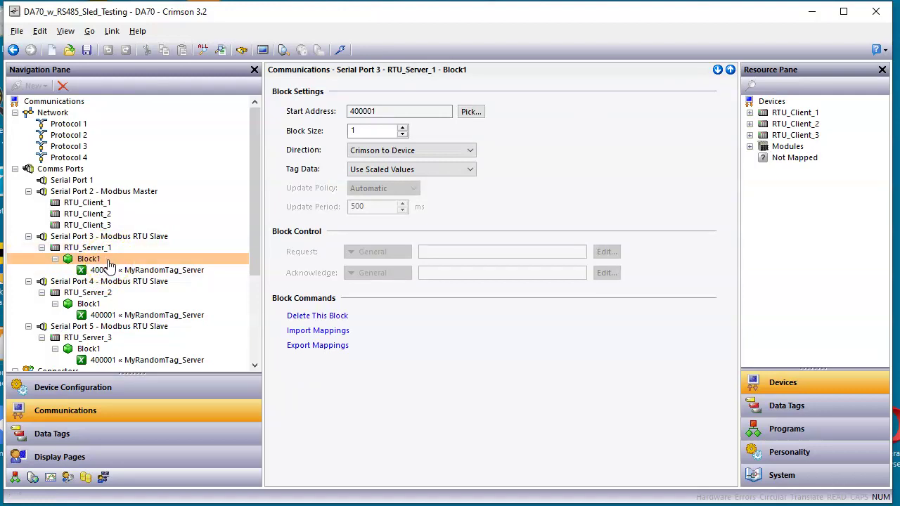
pyautogui.click(113, 261)
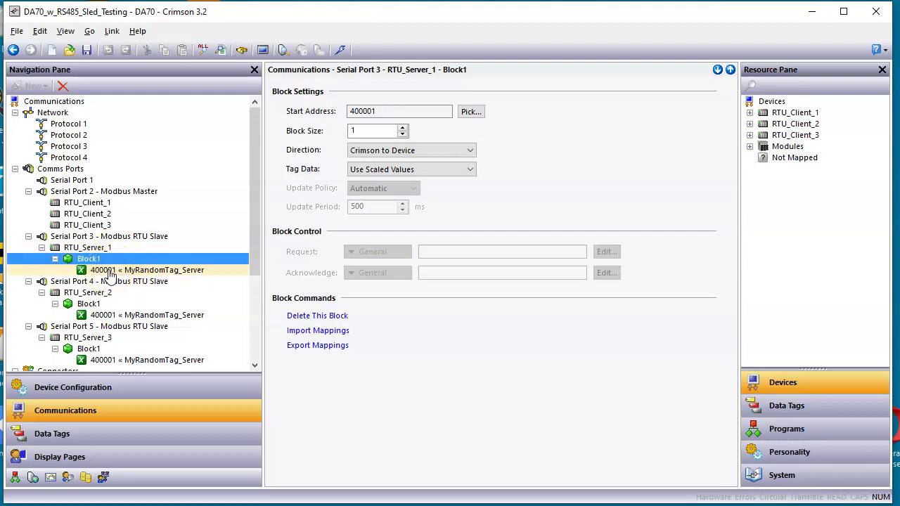
pyautogui.click(173, 270)
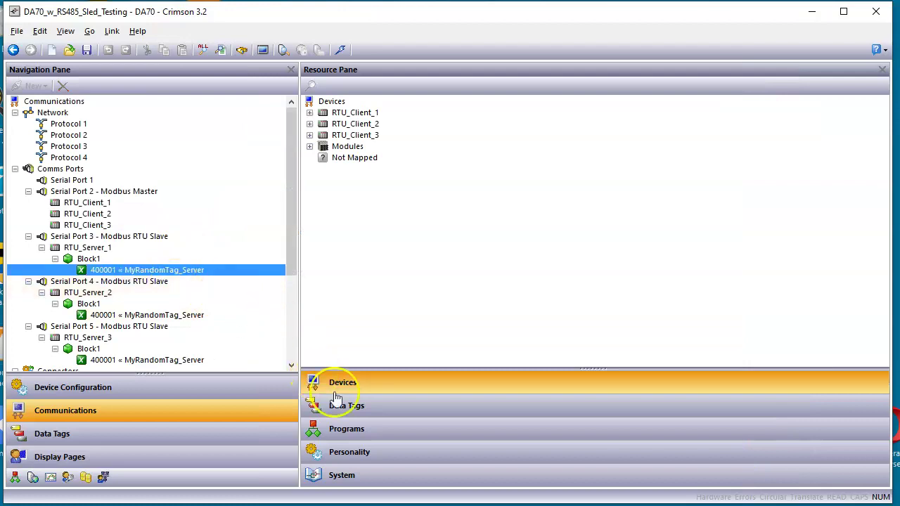
# Step: Drag MyRandomTag_Server from the Data Tags resources onto 400001 for Serial Ports 3, 4 and 5
pyautogui.click(345, 404)
pyautogui.moveTo(361, 114); pyautogui.dragTo(203, 270)
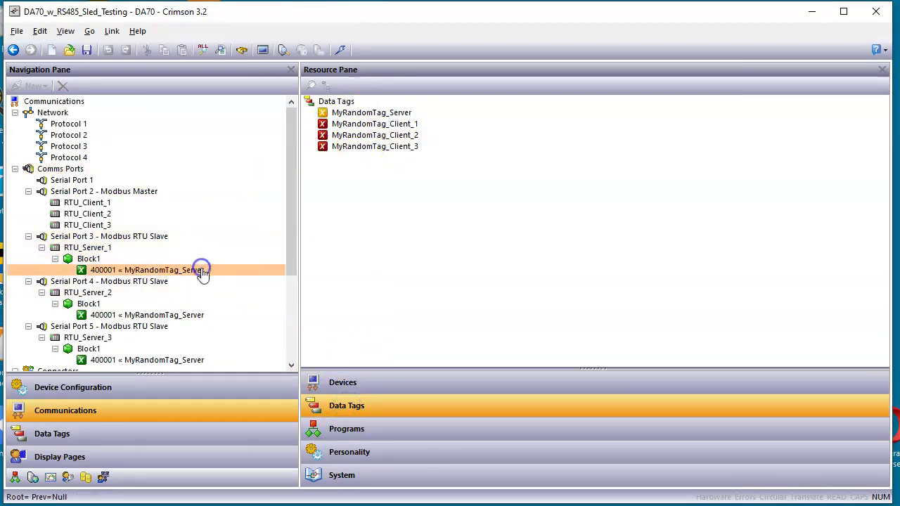
pyautogui.moveTo(358, 116); pyautogui.dragTo(210, 227)
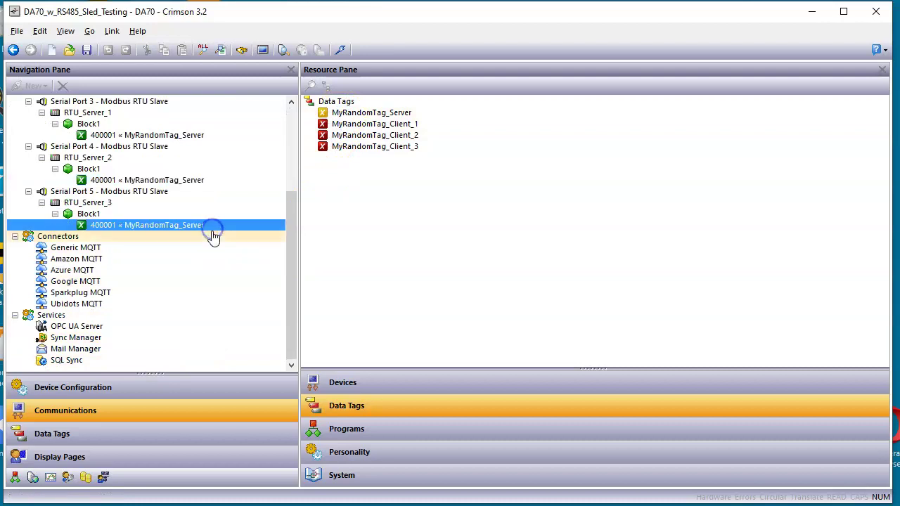
pyautogui.moveTo(287, 263); pyautogui.dragTo(297, 197)
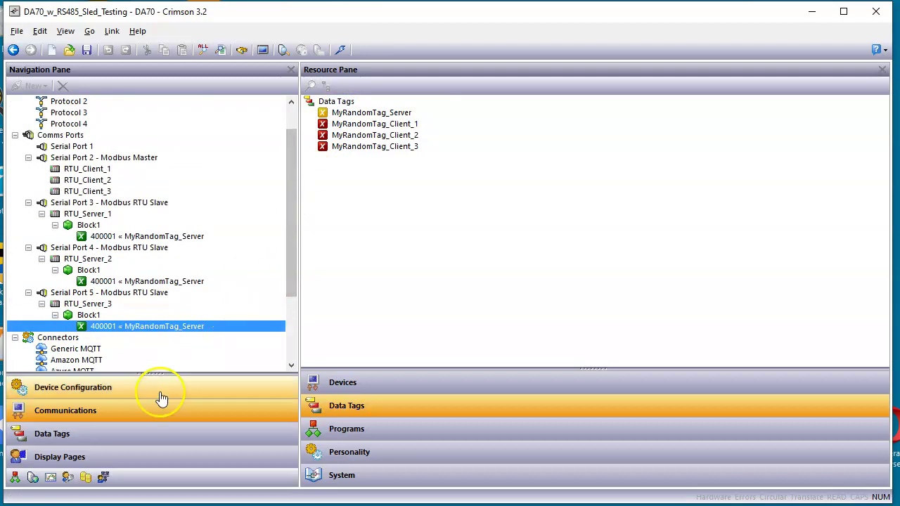
# Step: Pass through Data Tags and Display Pages, then switch to the live DA70 web page in Chrome
pyautogui.click(122, 426)
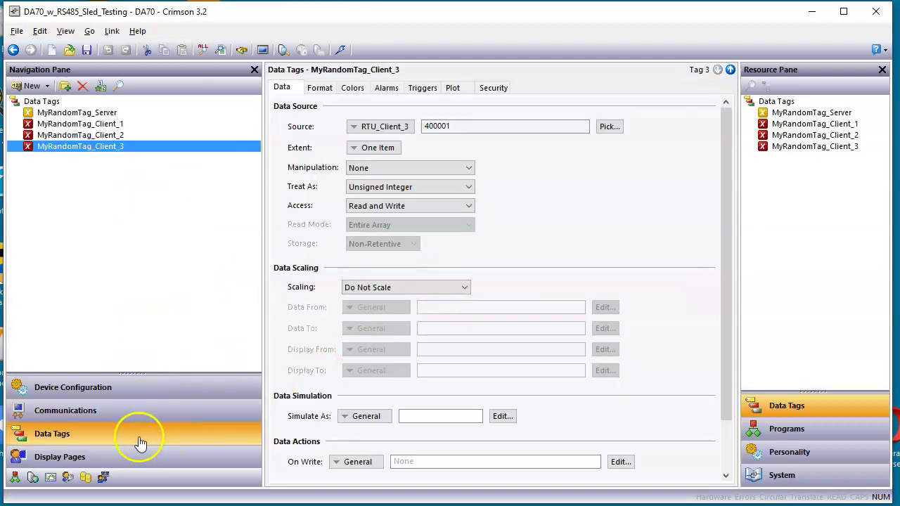
pyautogui.click(100, 456)
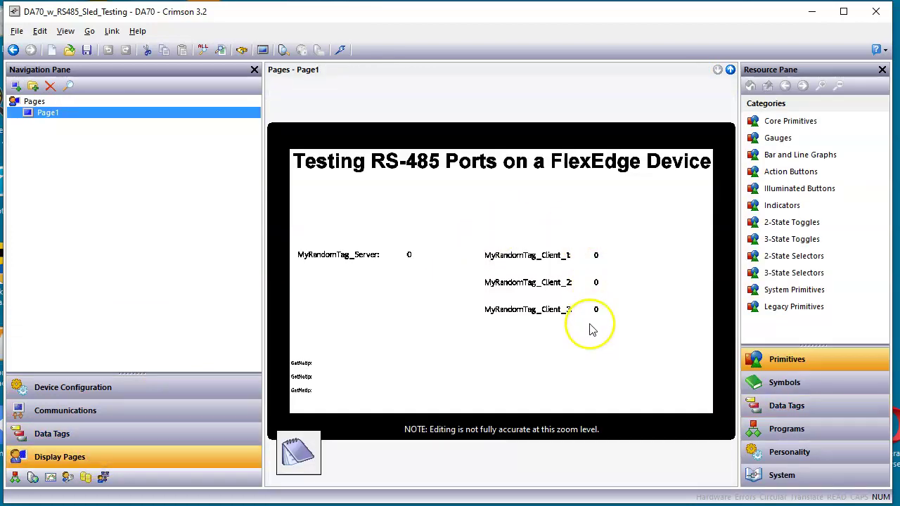
pyautogui.hotkey('alt', 'Tab')
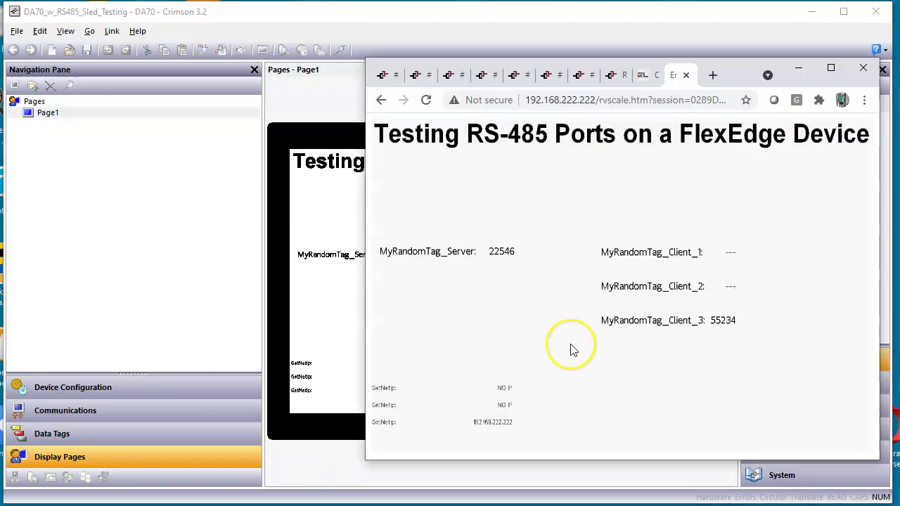